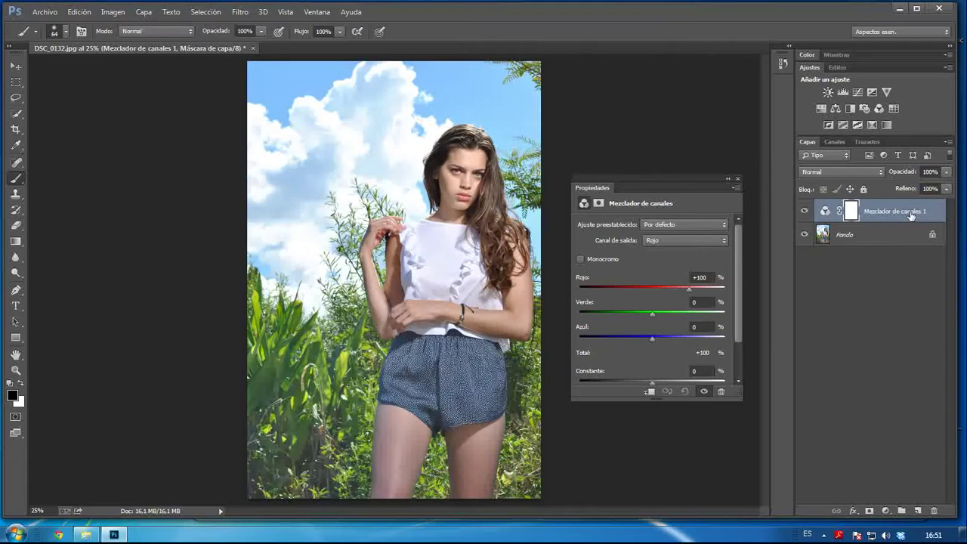
Replace the Channel Mixer adjustment layer with a Photo Filter adjustment layer that uses the Amarillo filter
key("Delete")
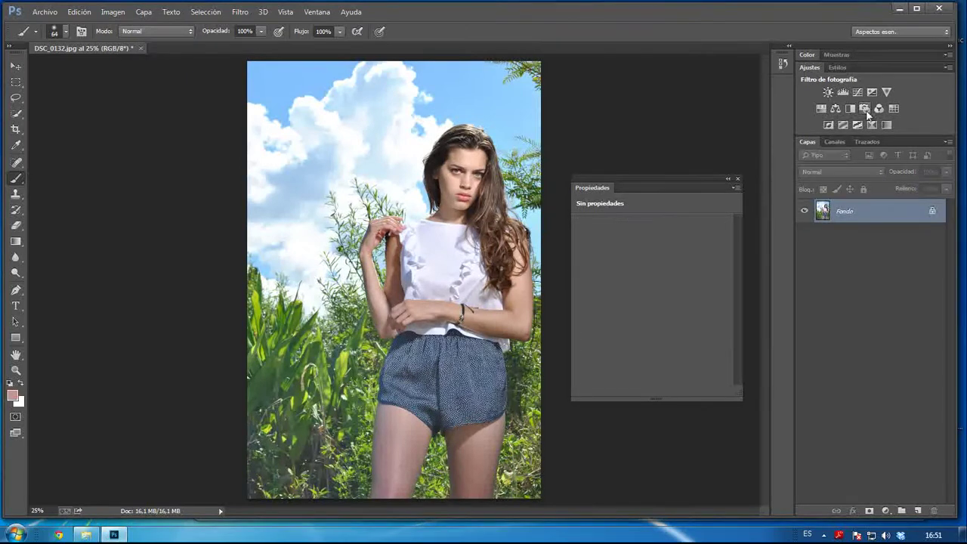
left_click(864, 109)
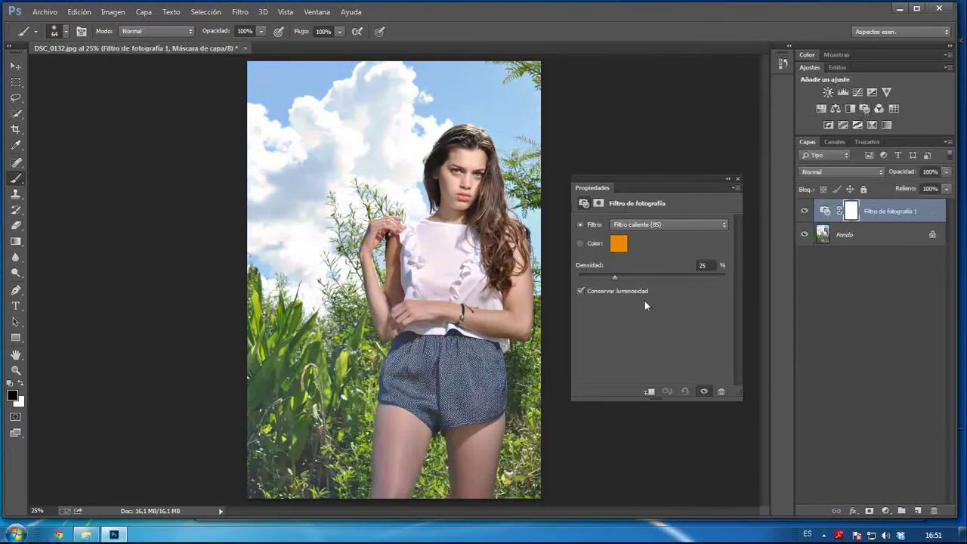
left_click(632, 228)
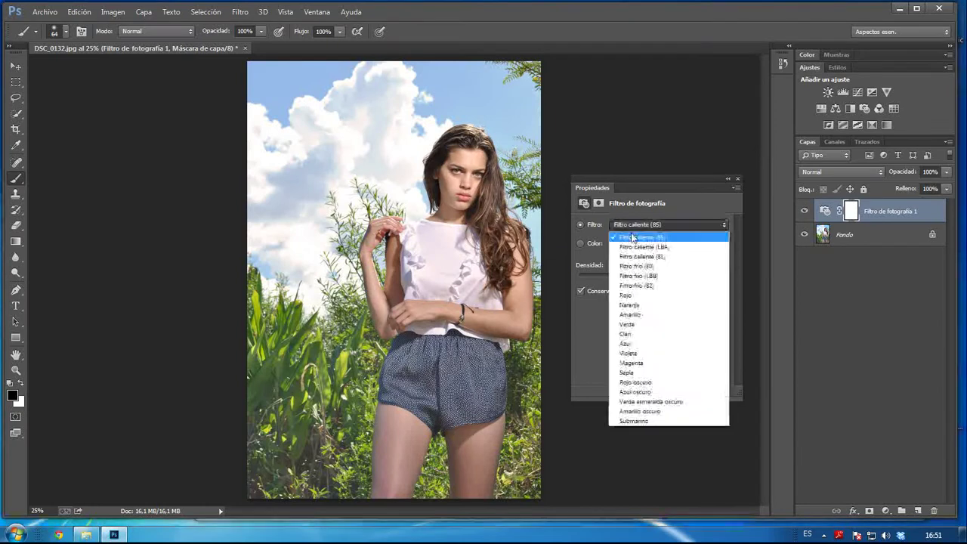
left_click(636, 314)
Raise the Photo Filter's density to about 41% and close its properties
left_click(623, 277)
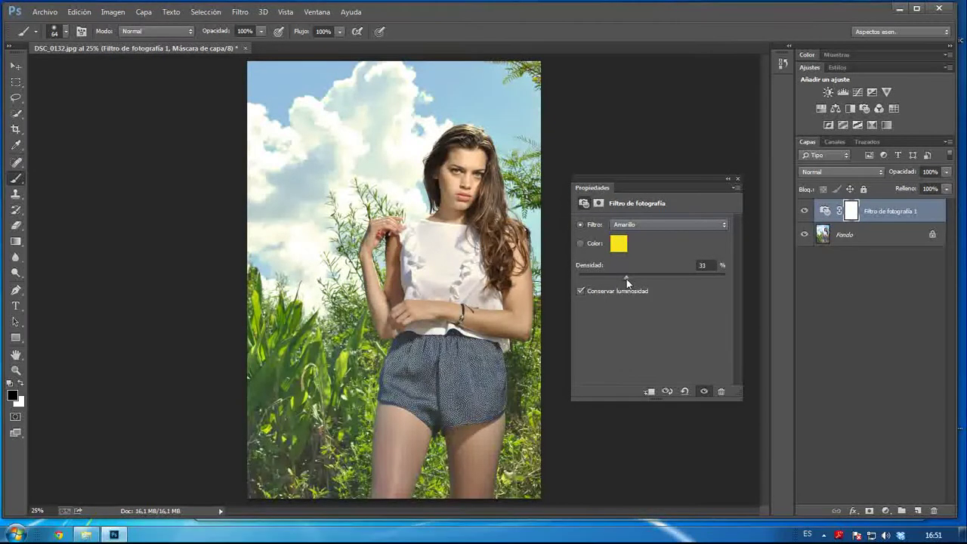
left_click_drag(626, 279, 631, 281)
left_click(896, 218)
left_click(738, 179)
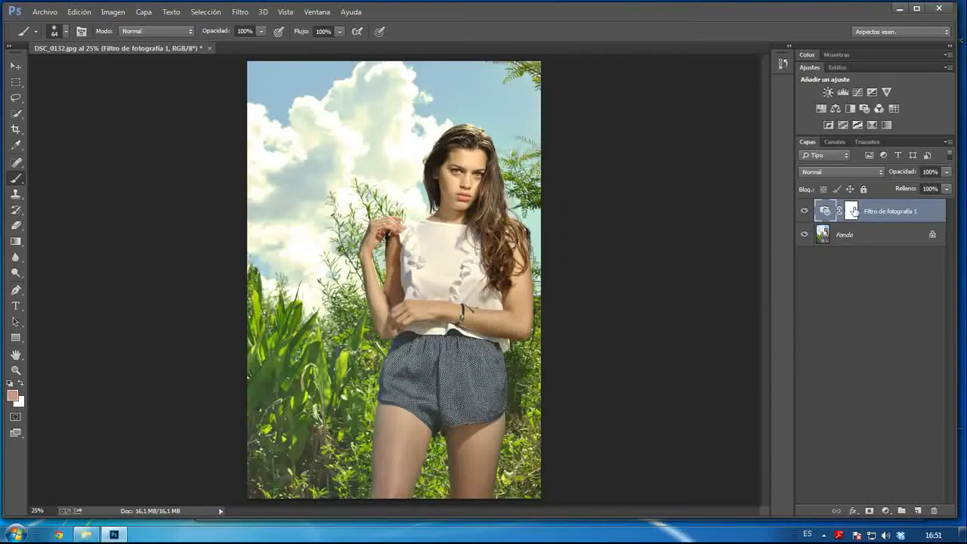
Invert the Photo Filter layer's mask to black and enlarge the soft brush to 227 px
left_click(849, 214)
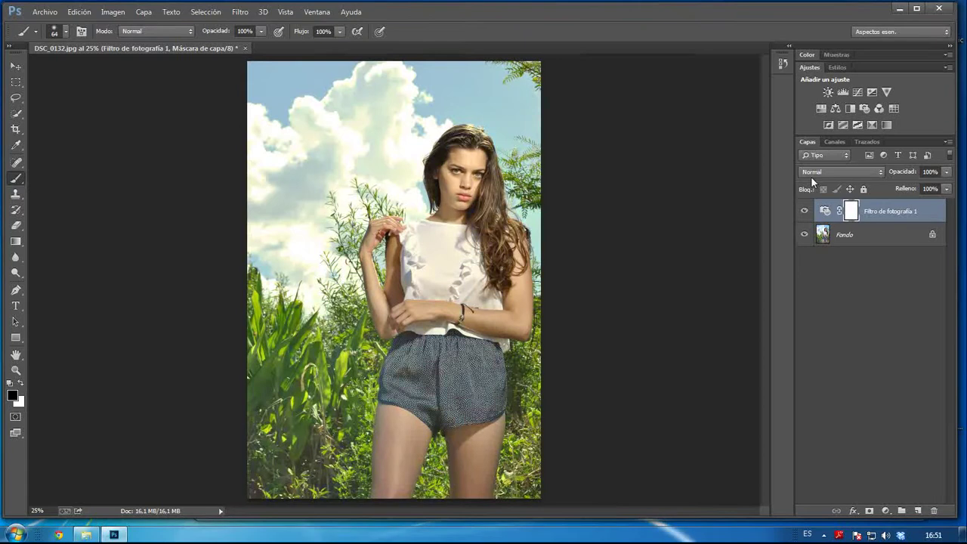
key("ctrl+i")
right_click(290, 183)
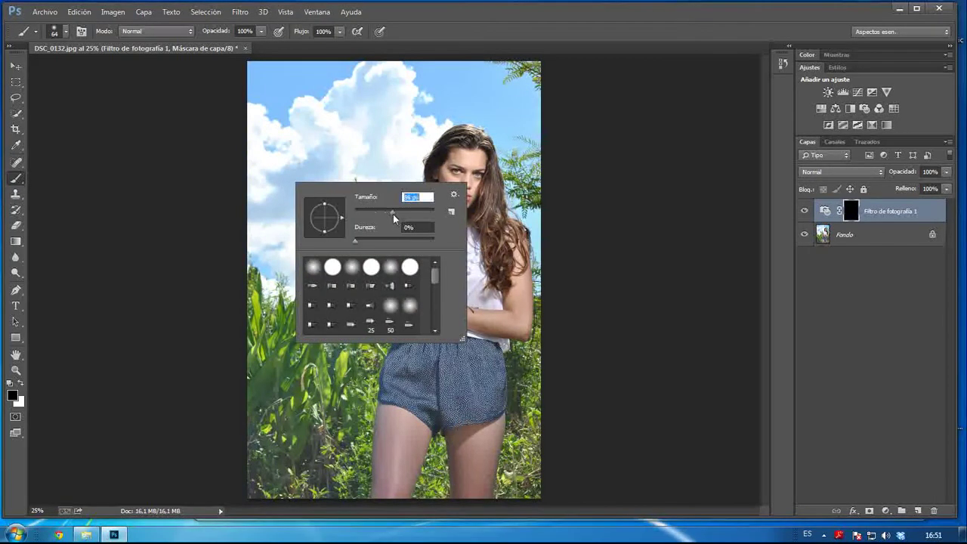
left_click_drag(393, 218, 395, 217)
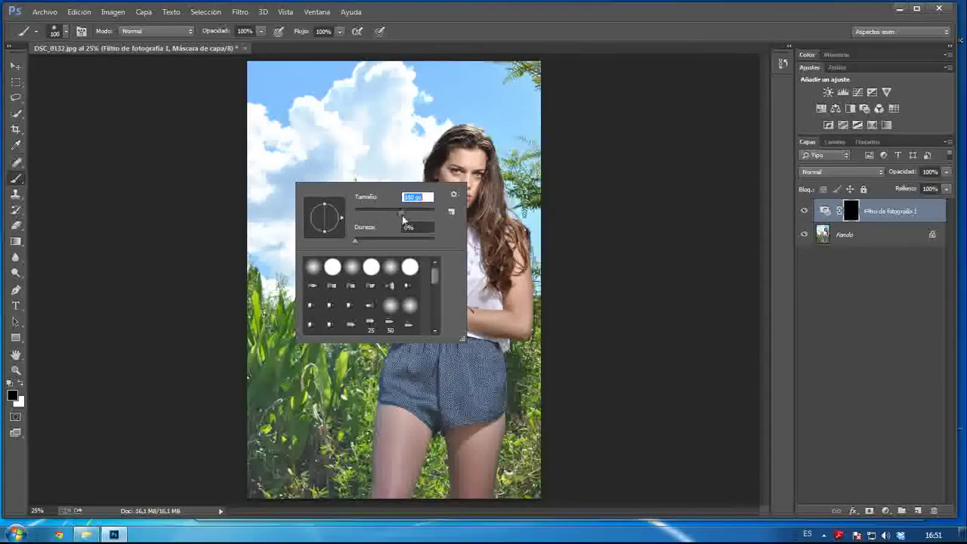
left_click_drag(402, 217, 413, 217)
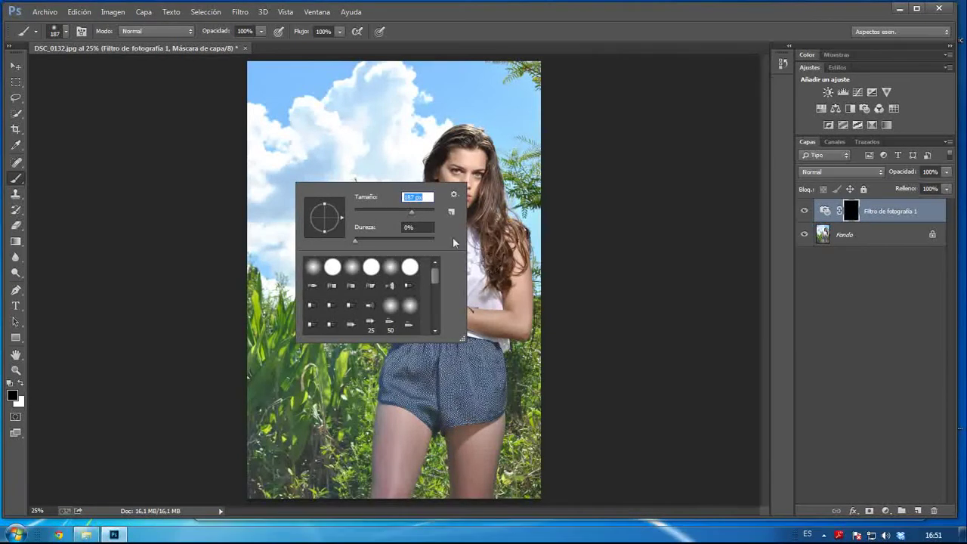
left_click_drag(413, 212, 415, 213)
key("Return")
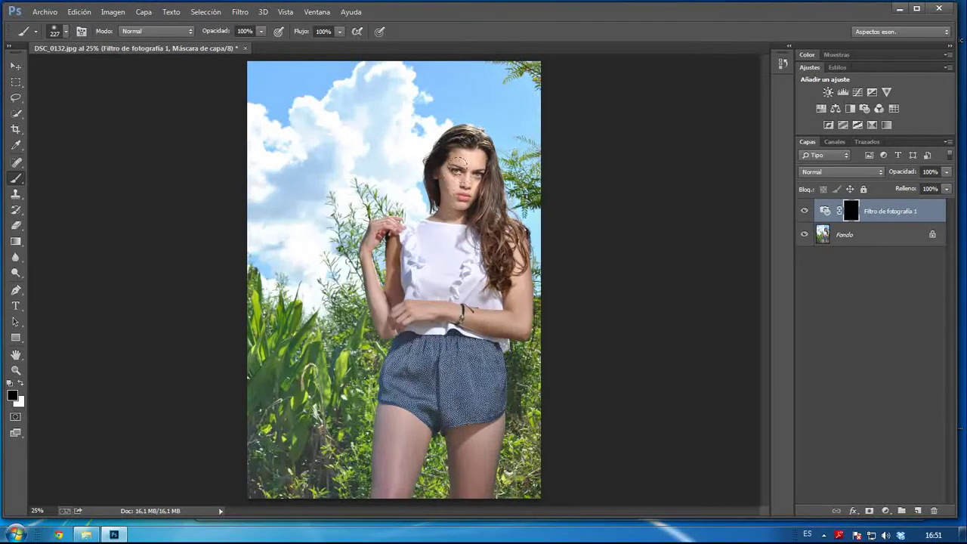
Paint the mask white over the model's face, torso, shorts and legs to reveal the yellow filter there
left_click(20, 383)
mouse_move(442, 264)
left_mouse_down()
mouse_move(432, 237)
mouse_move(410, 233)
mouse_move(415, 225)
mouse_move(407, 241)
left_mouse_up()
mouse_move(414, 281)
left_mouse_down()
mouse_move(447, 297)
mouse_move(467, 253)
mouse_move(458, 234)
mouse_move(512, 284)
left_mouse_up()
Reduce the brush to 85 px and paint the mask white over the model's raised arm and the body's outer edges
right_click(436, 278)
left_click_drag(506, 311, 548, 310)
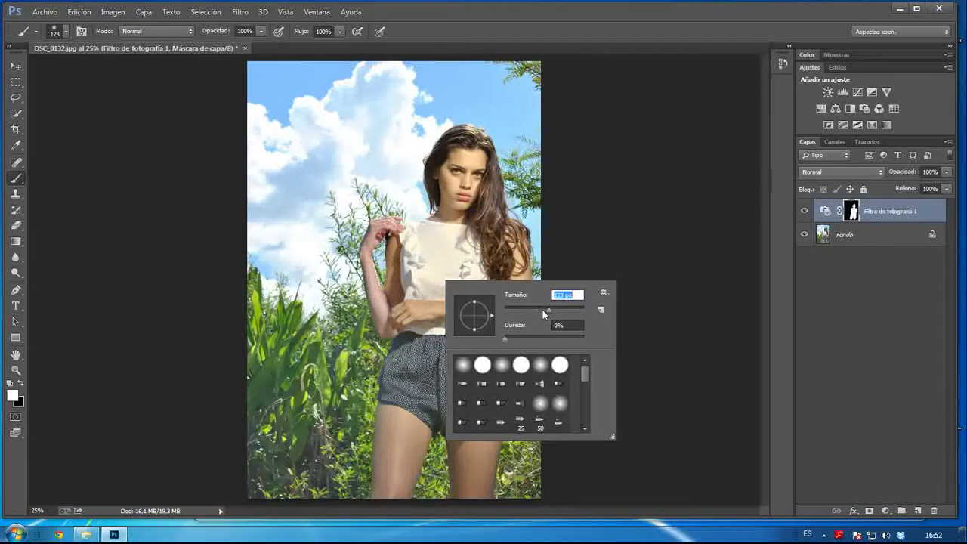
left_click(427, 51)
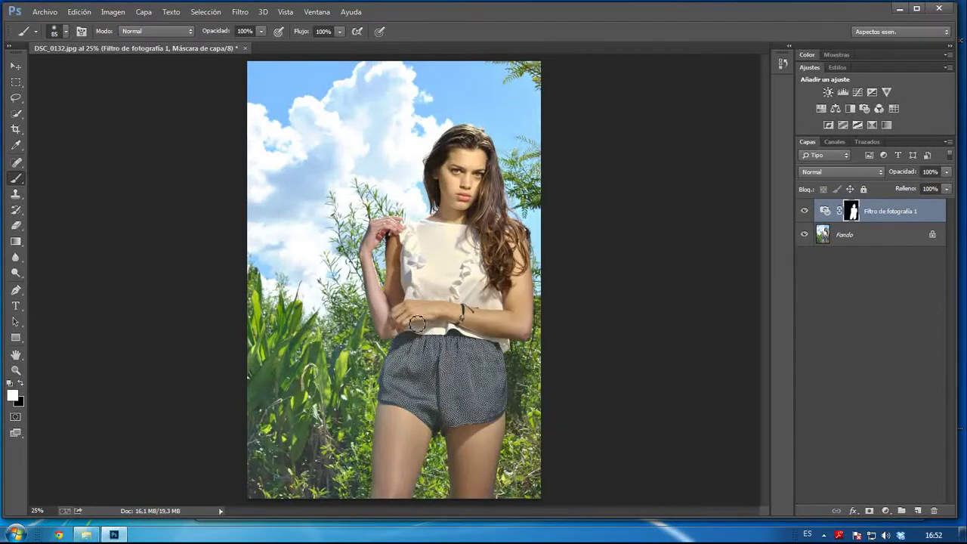
mouse_move(394, 336)
left_mouse_down()
mouse_move(370, 247)
mouse_move(398, 228)
mouse_move(380, 230)
mouse_move(396, 228)
mouse_move(367, 275)
mouse_move(398, 337)
mouse_move(398, 268)
mouse_move(398, 316)
mouse_move(528, 329)
mouse_move(531, 315)
mouse_move(517, 337)
mouse_move(427, 259)
mouse_move(462, 307)
mouse_move(550, 291)
left_mouse_up()
Compare the layer mask on its own with the photo and paint white over the remaining gaps in the torso and bent arm
left_click(852, 214, "alt")
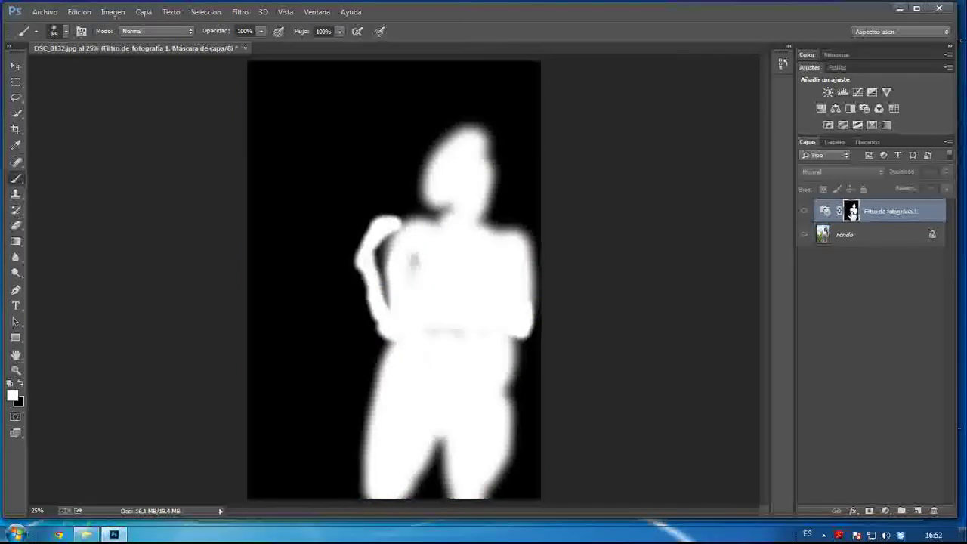
left_click(852, 213, "alt")
left_click(852, 213, "alt")
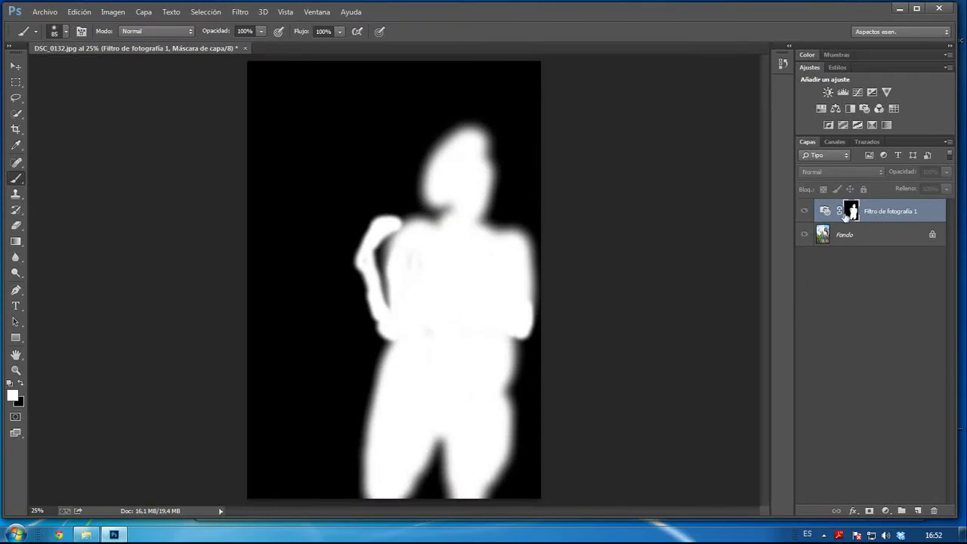
left_click(851, 212, "alt")
left_click(851, 212, "alt")
left_click(851, 212, "alt")
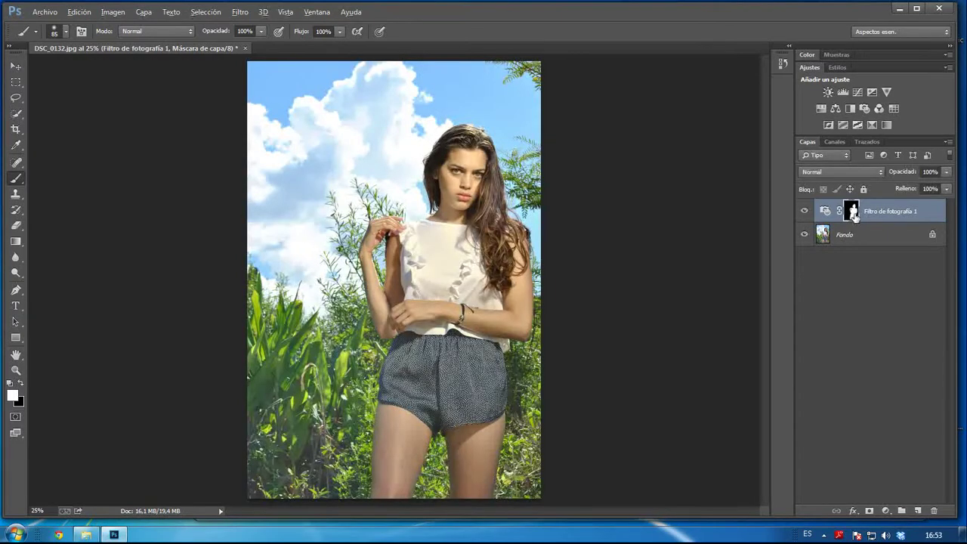
left_click(851, 213, "alt")
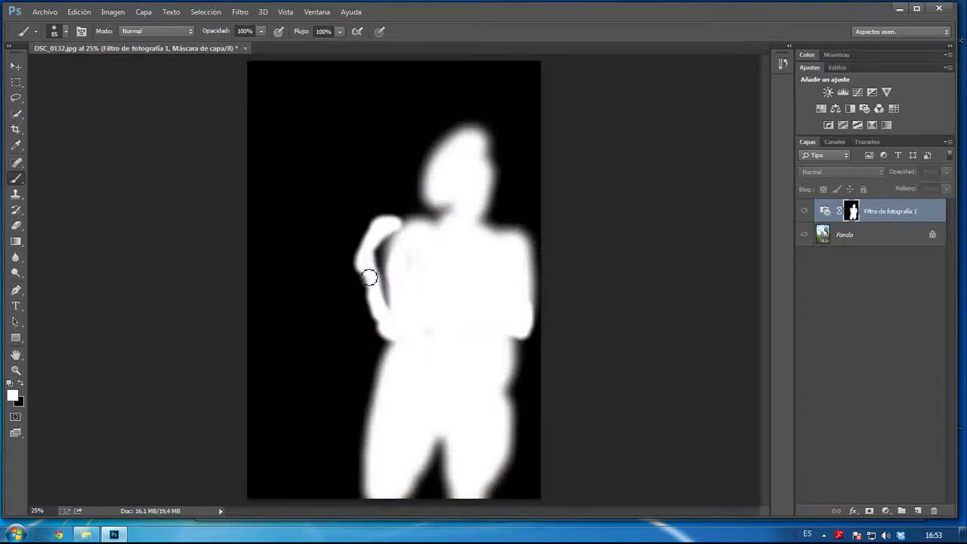
left_click_drag(369, 277, 387, 331)
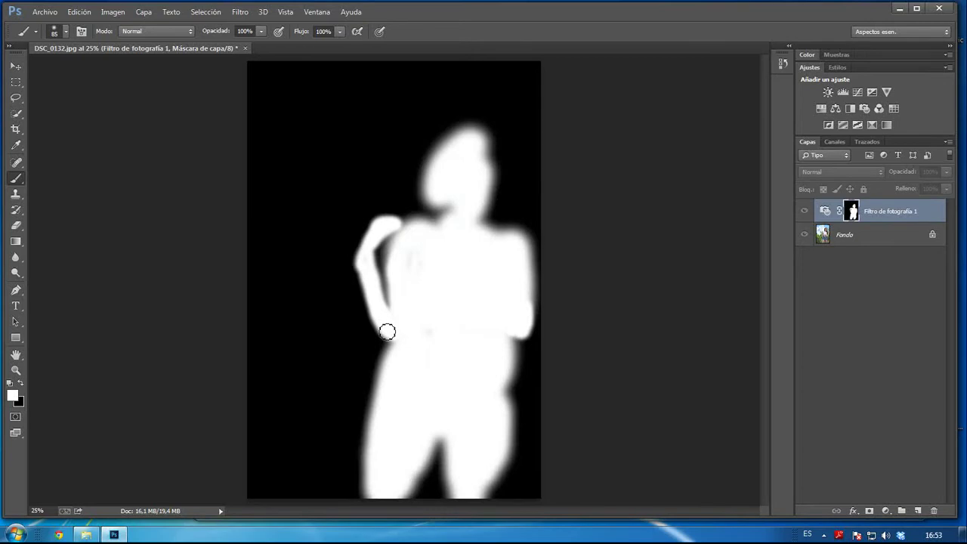
left_click(851, 212, "alt")
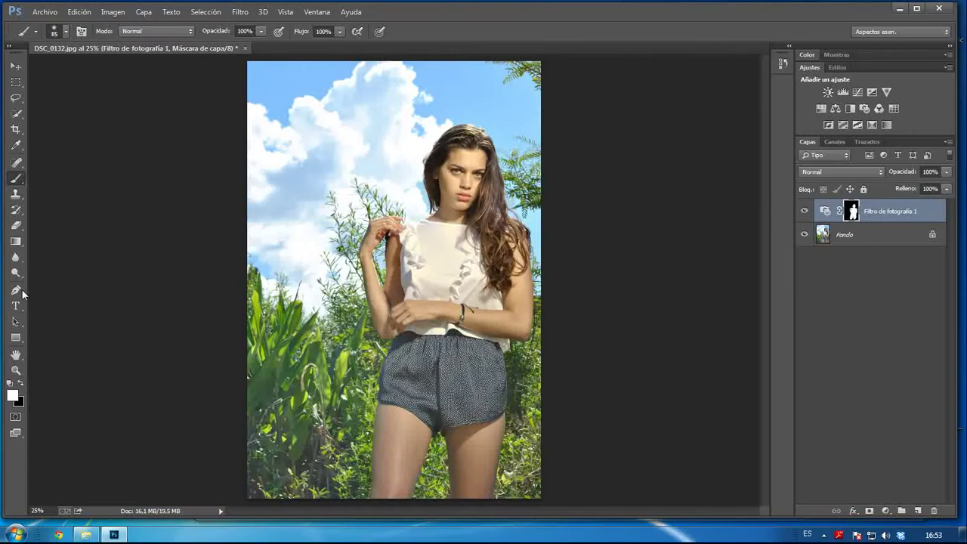
Lower the Photo Filter's density to 32% while checking the model's skin tones up close
left_click(15, 369)
left_click_drag(296, 225, 326, 269)
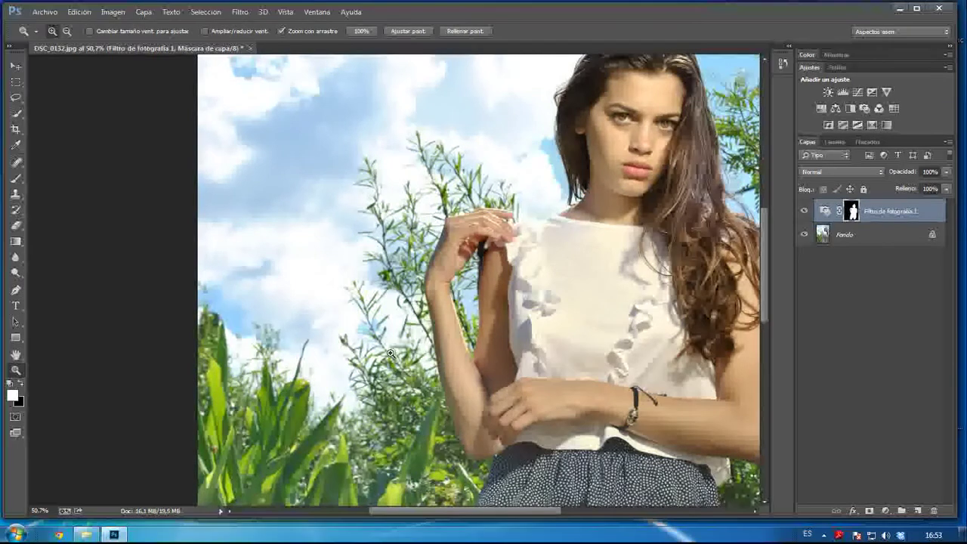
double_click(824, 215)
left_click_drag(640, 178, 274, 150)
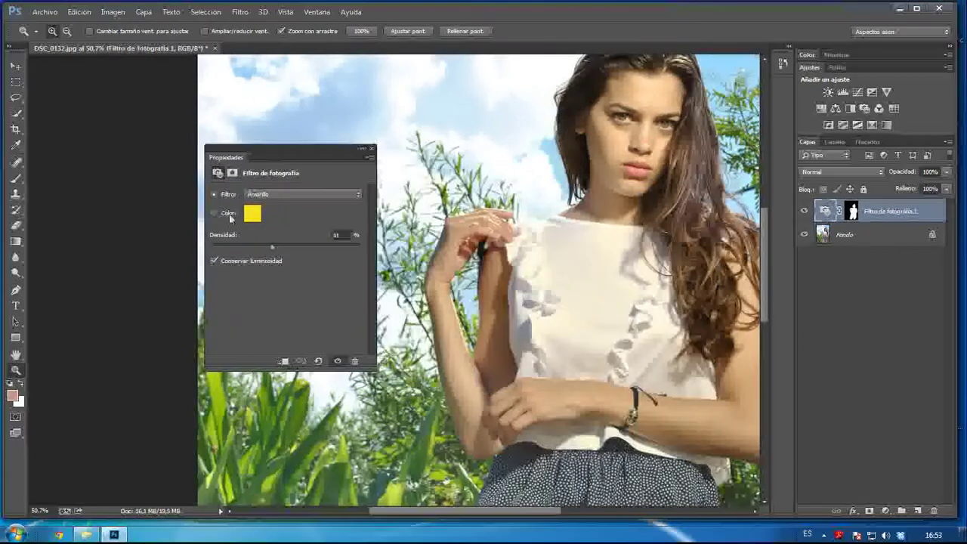
mouse_move(273, 251)
left_mouse_down()
mouse_move(247, 246)
mouse_move(257, 245)
left_mouse_up()
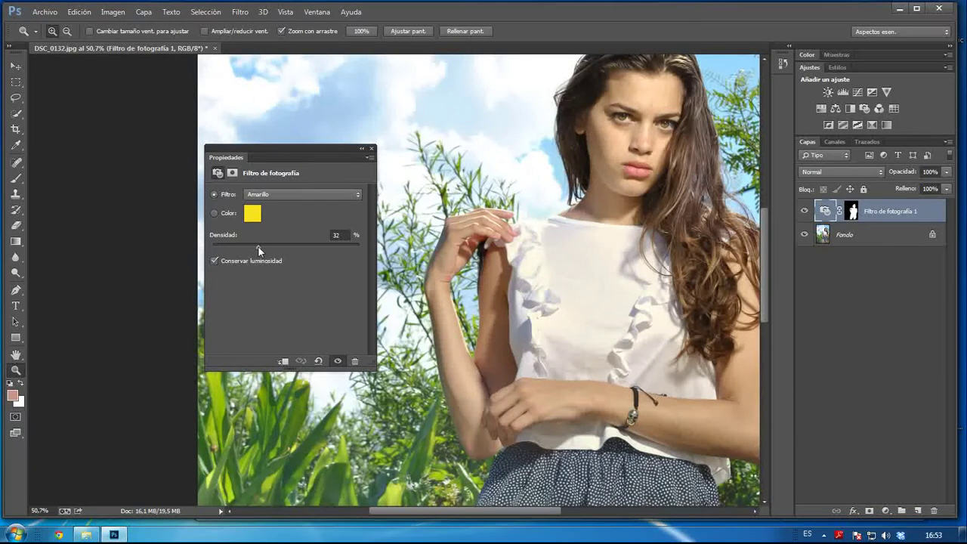
left_click(371, 148)
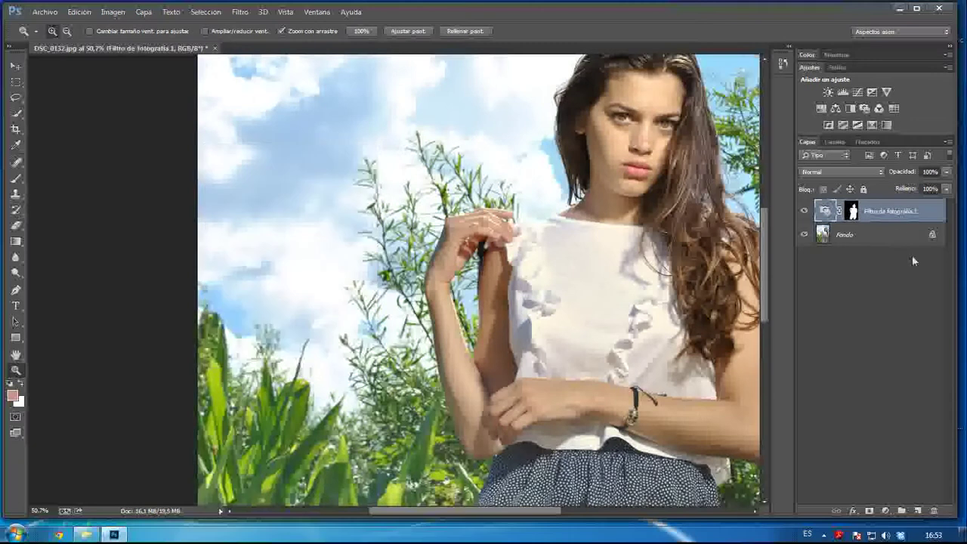
Save the edited photo as a JPEG copy named DSC_0132b in the Flash folder
left_click(45, 12)
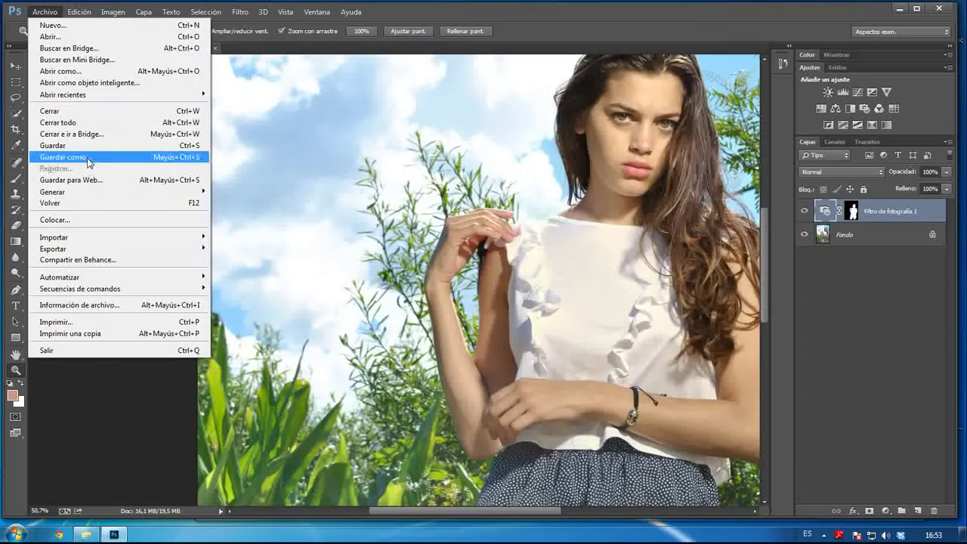
left_click(87, 157)
left_click(166, 245)
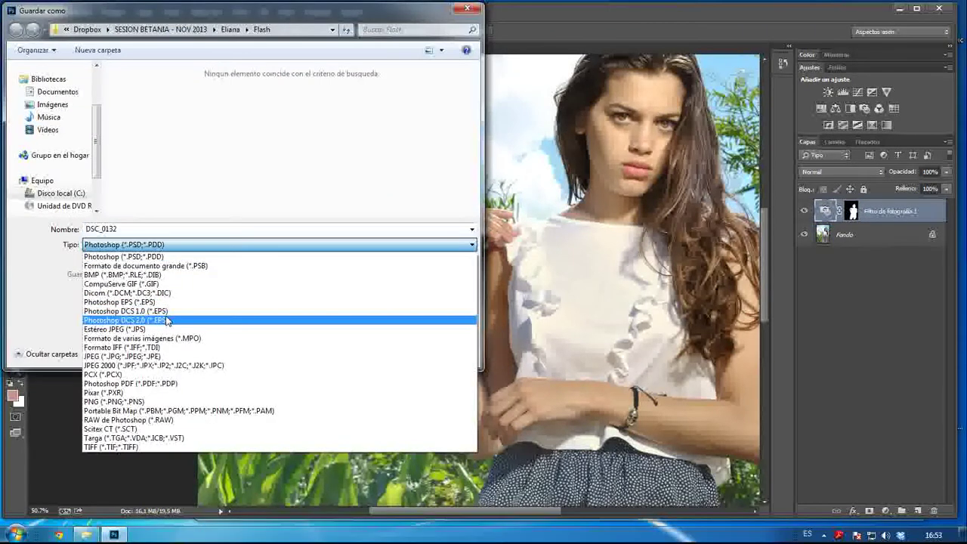
left_click(151, 356)
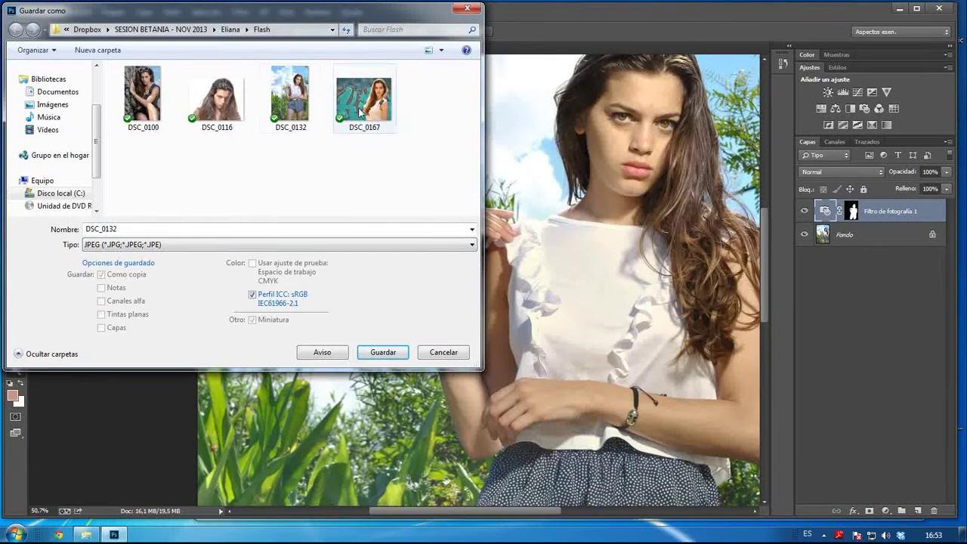
double_click(137, 229)
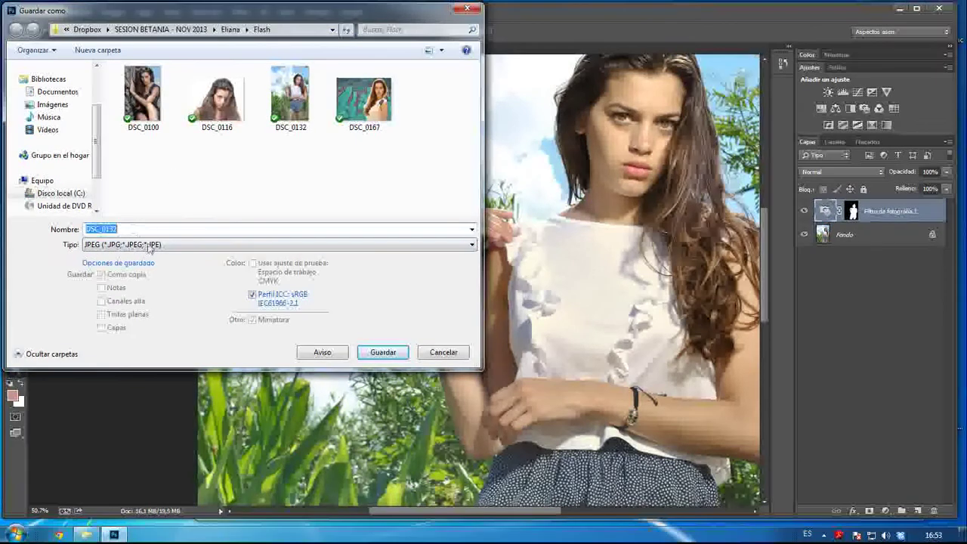
left_click(145, 230)
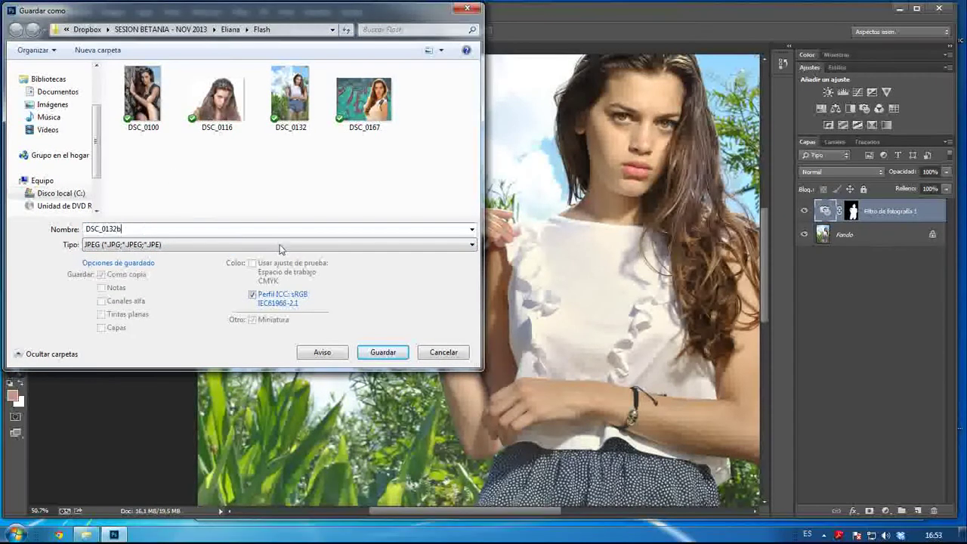
left_click(379, 352)
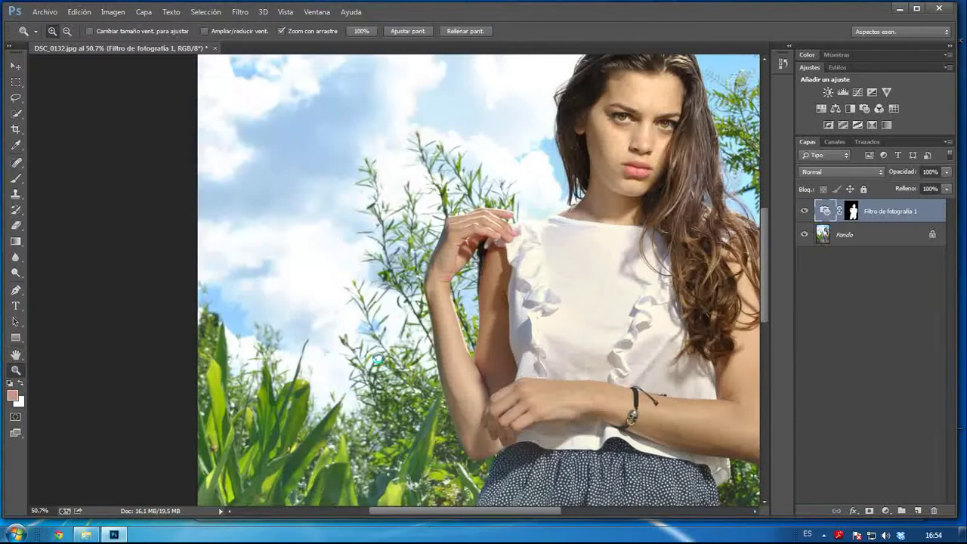
left_click(380, 112)
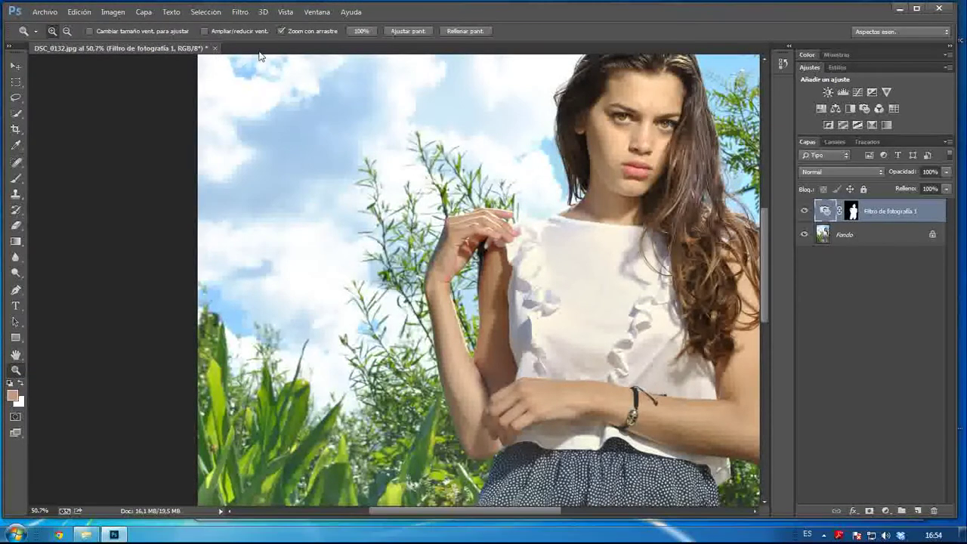
Close DSC_0132.jpg without saving its changes and switch to the Flash folder in Windows Explorer
left_click(214, 47)
left_click(364, 196)
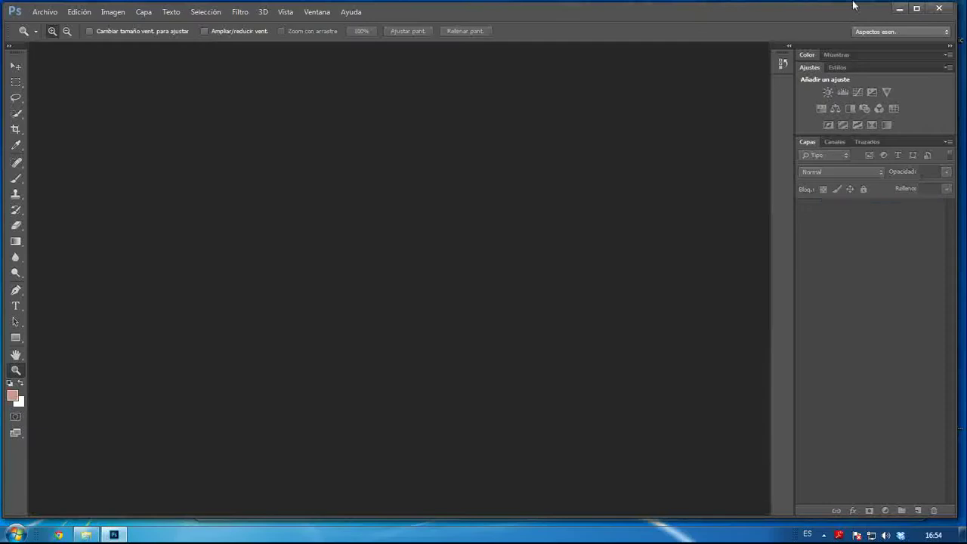
left_click(898, 8)
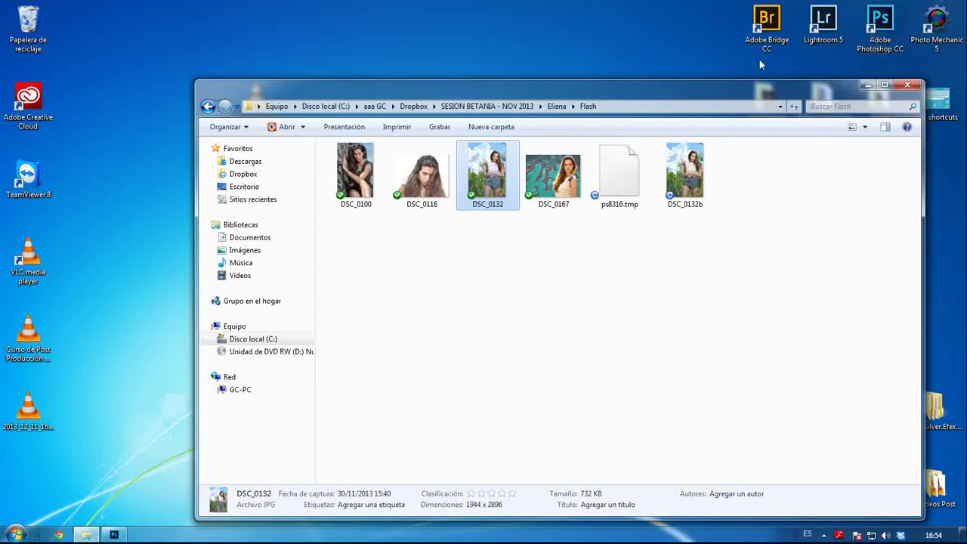
Sort the Flash folder's files by name in descending order and open the original DSC_0132 photo for viewing
right_click(491, 259)
mouse_move(615, 276)
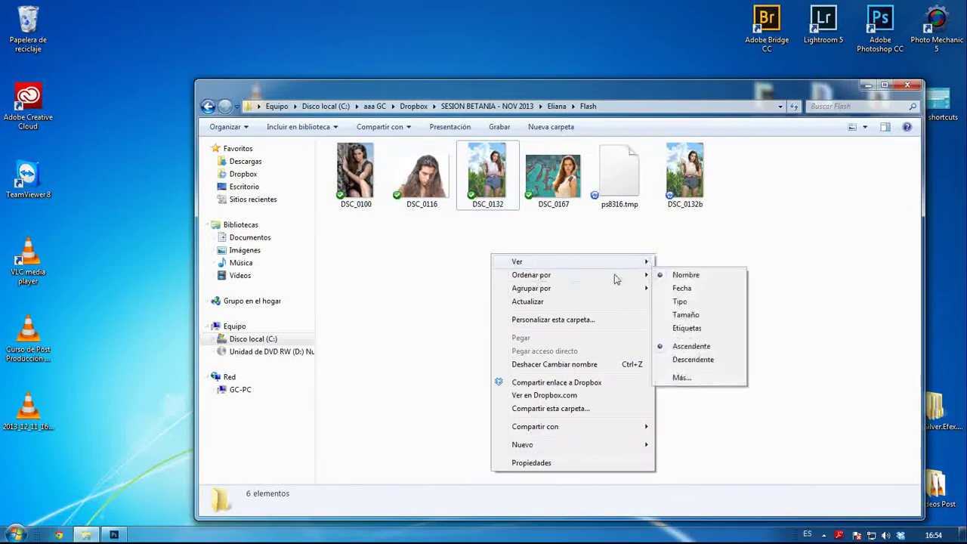
left_click(676, 278)
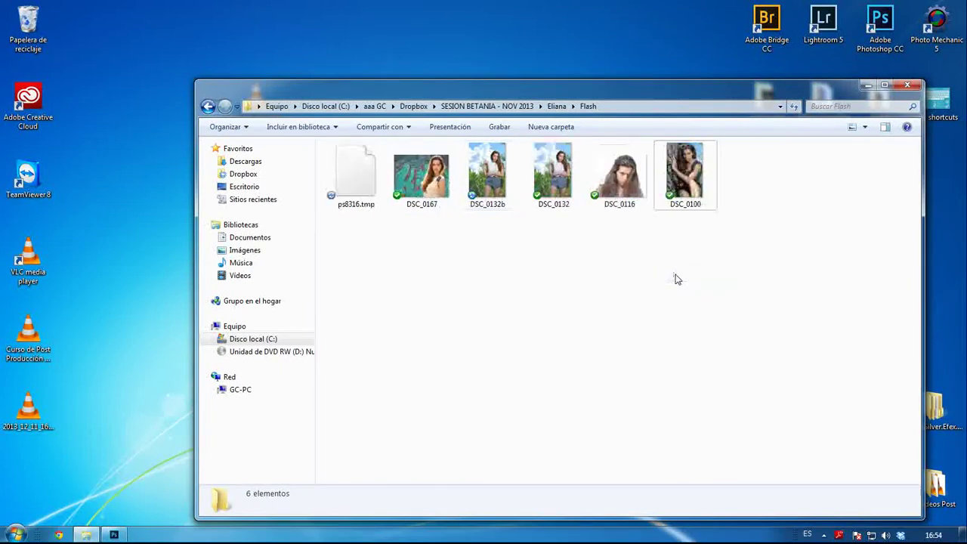
left_click(559, 180)
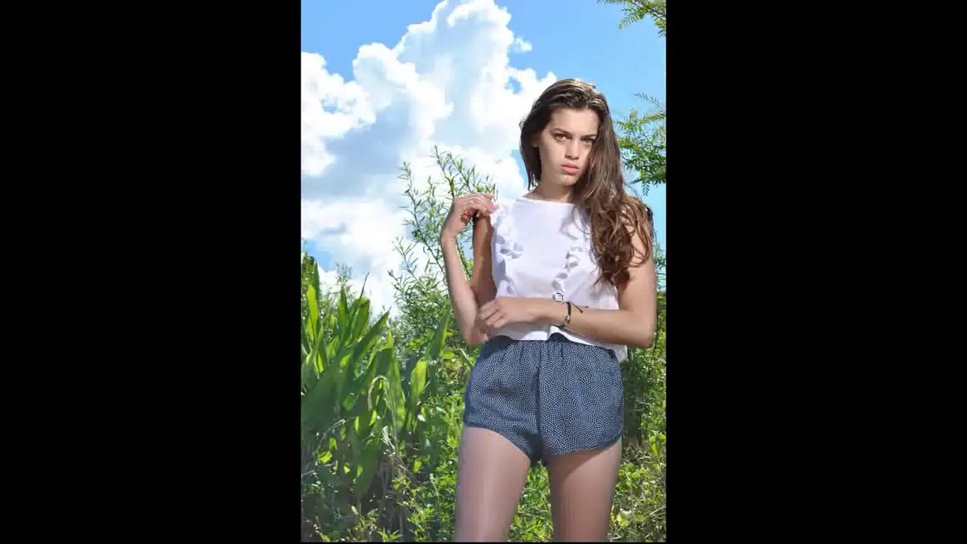